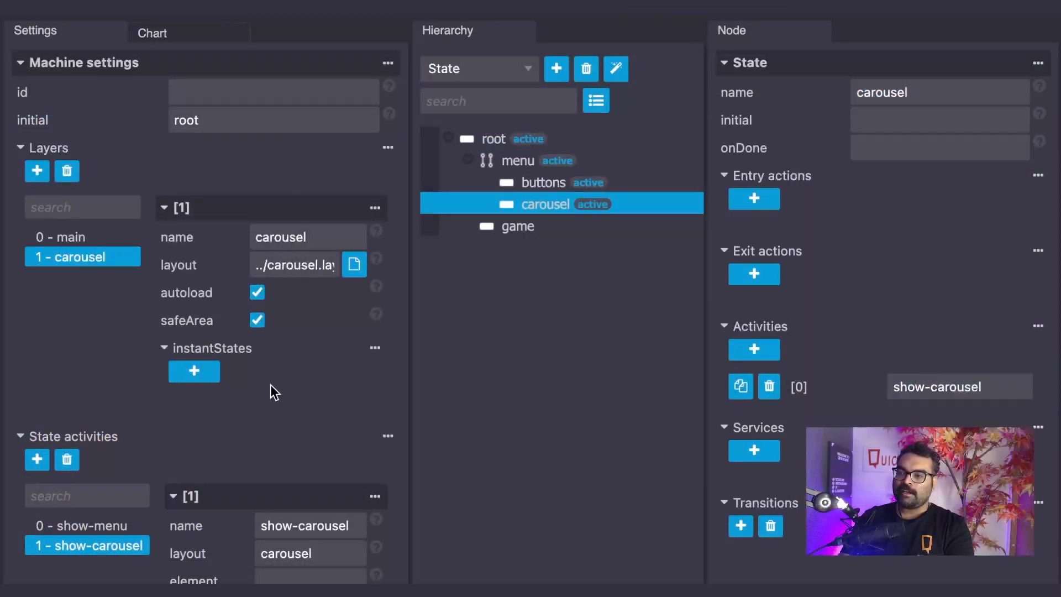
# Add a drag activity named carousel-swipe to the machine settings.
pyautogui.scroll(-10, 270, 385)
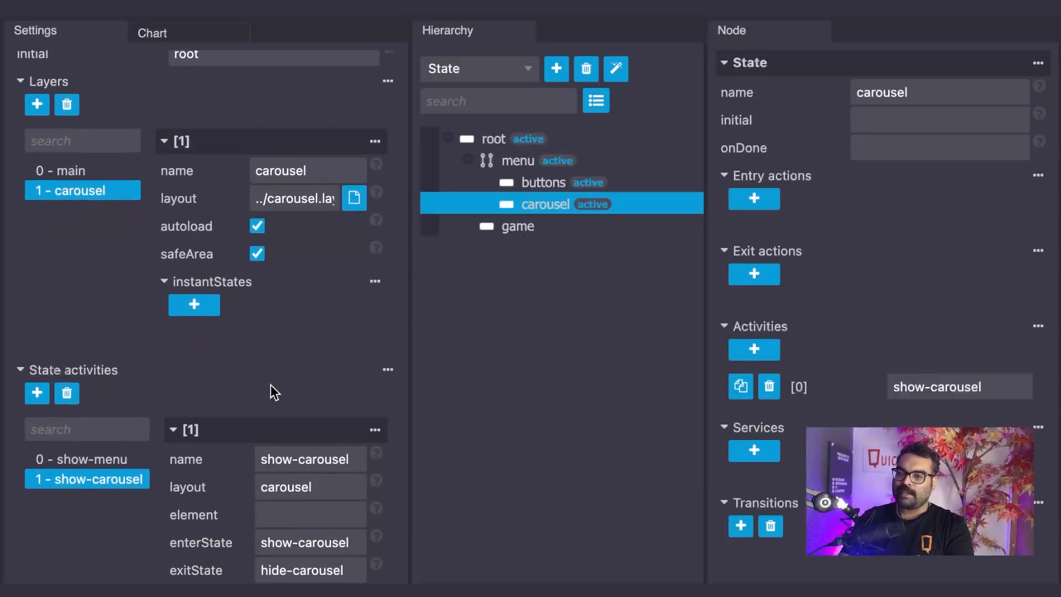
pyautogui.scroll(-10, 270, 385)
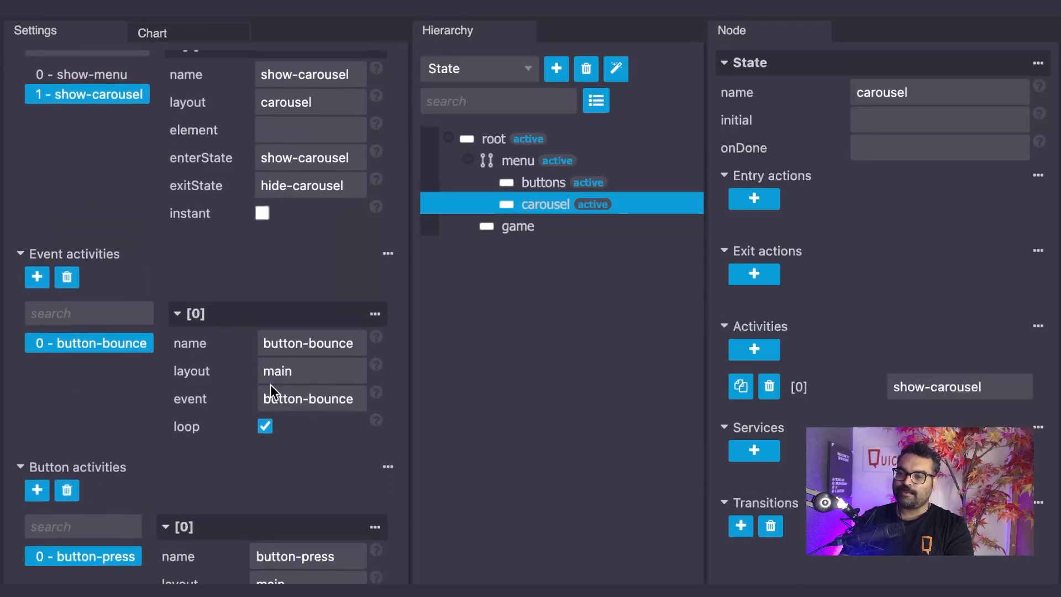
pyautogui.scroll(-3, 270, 385)
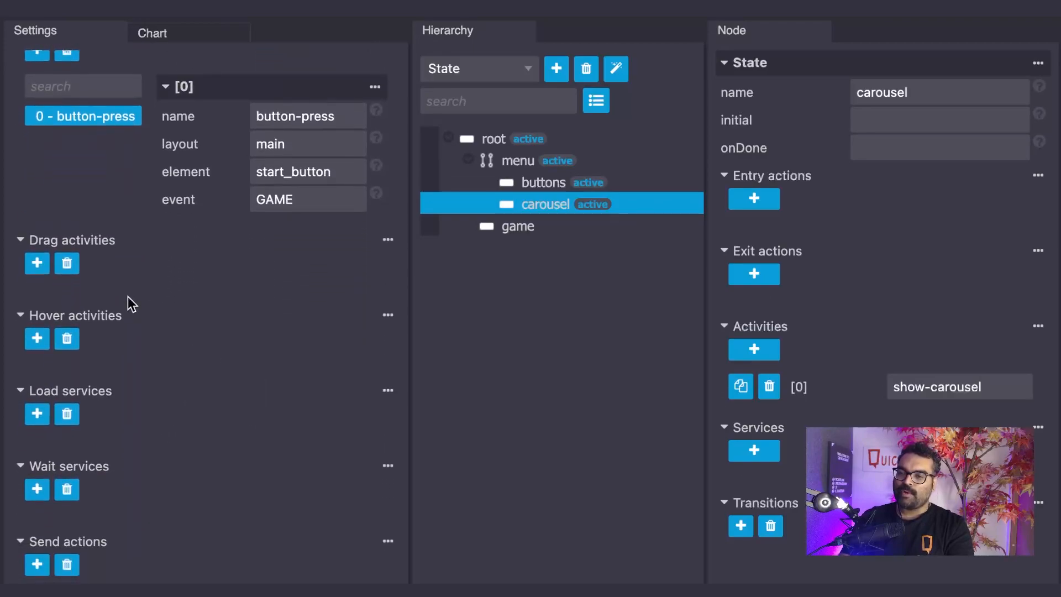
pyautogui.click(35, 264)
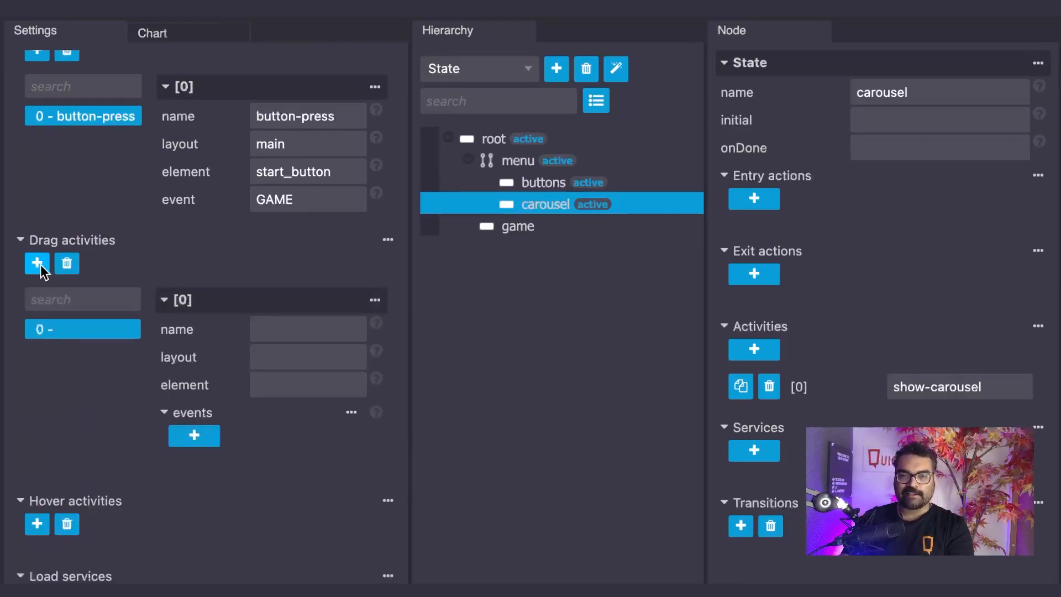
pyautogui.click(282, 330)
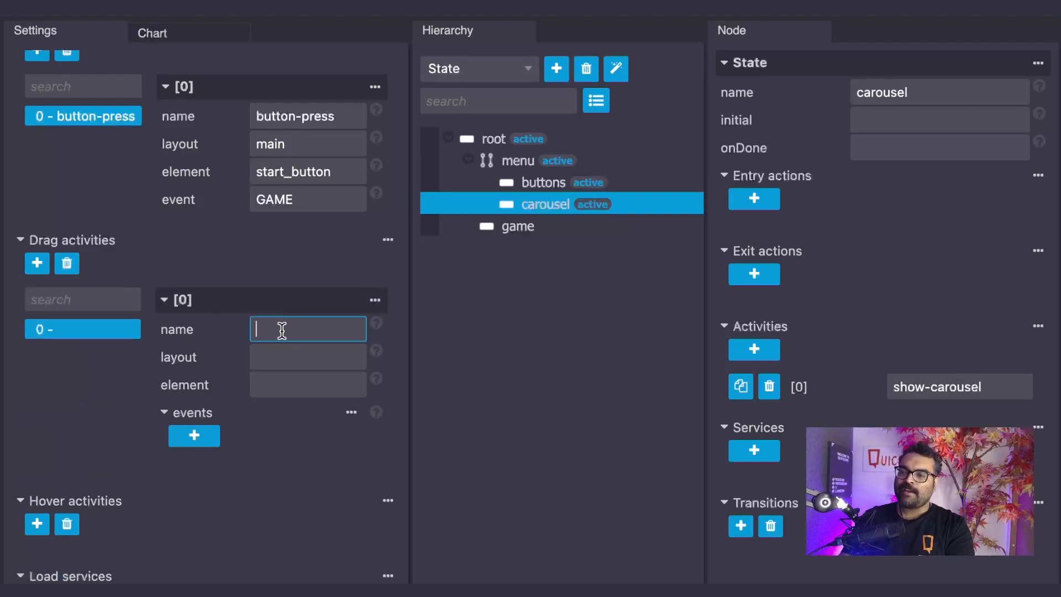
pyautogui.write('car')
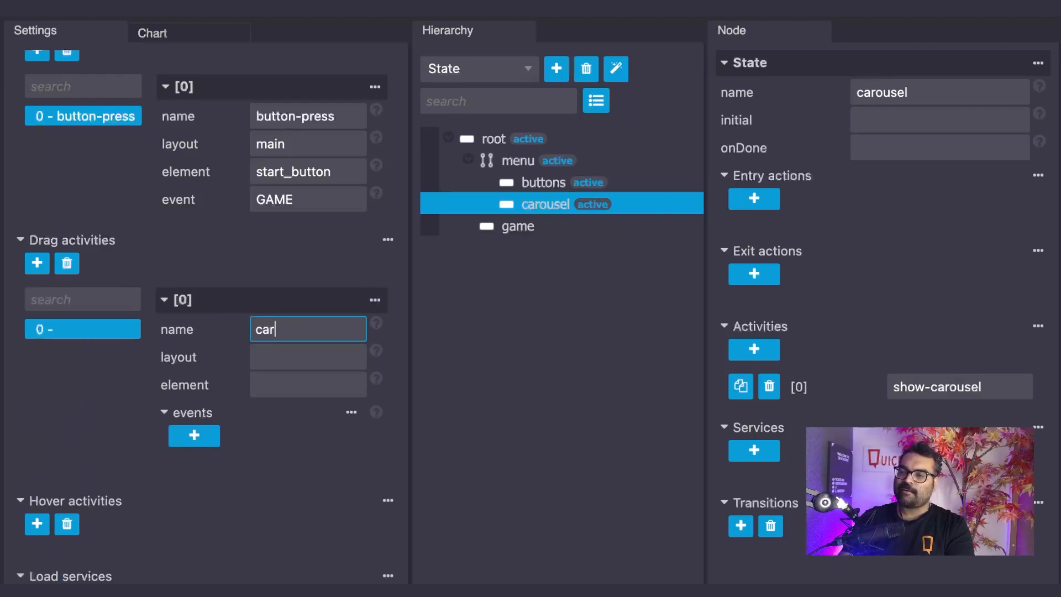
pyautogui.write('ousel.')
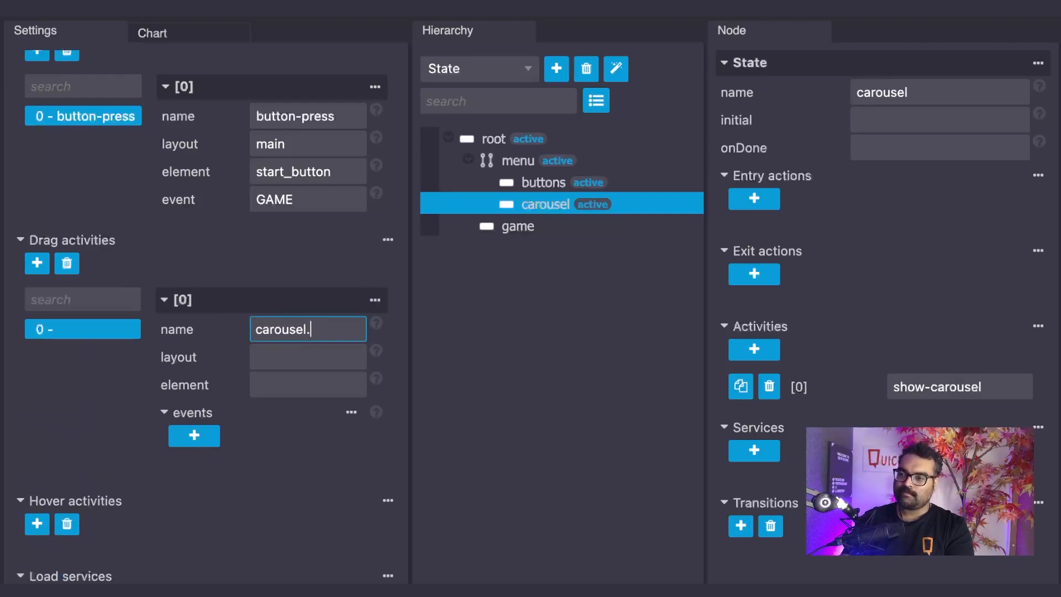
pyautogui.press('BackSpace')
pyautogui.write('-swipe')
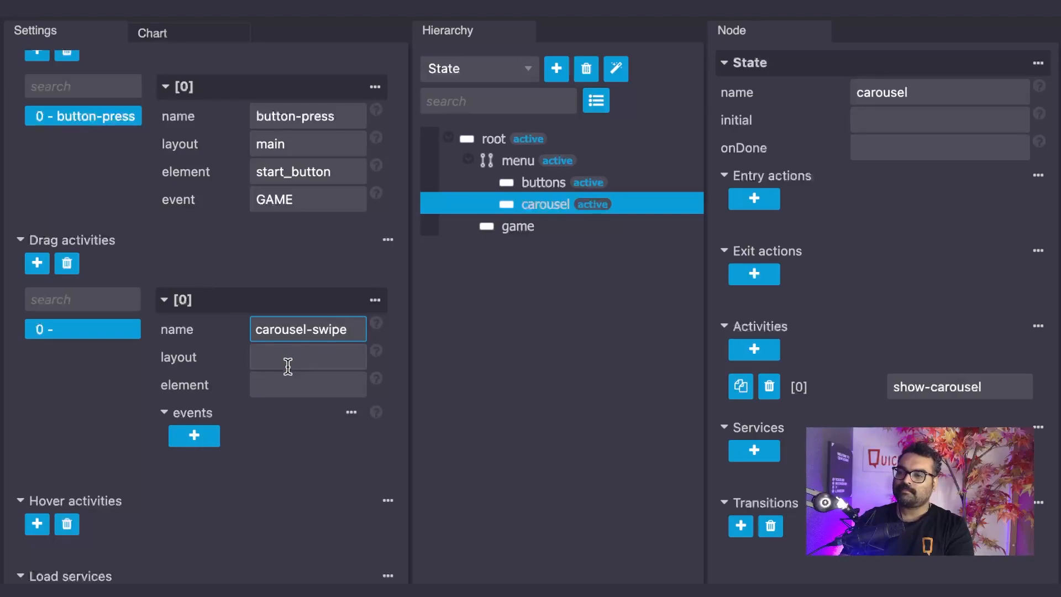
# Set the carousel-swipe drag activity's layout to carousel and its element to grid.
pyautogui.click(287, 363)
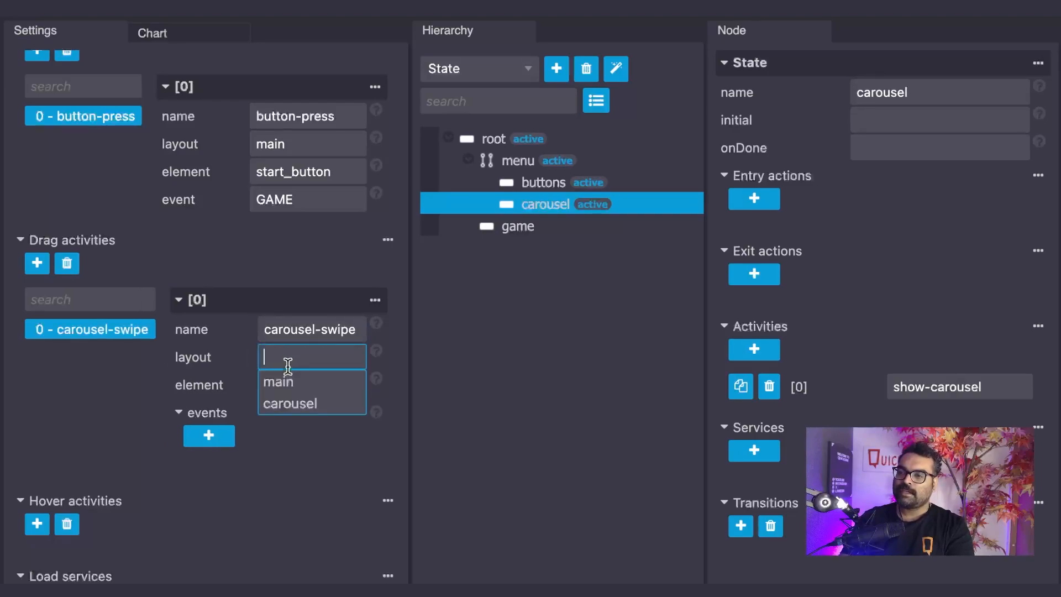
pyautogui.click(306, 404)
pyautogui.click(304, 389)
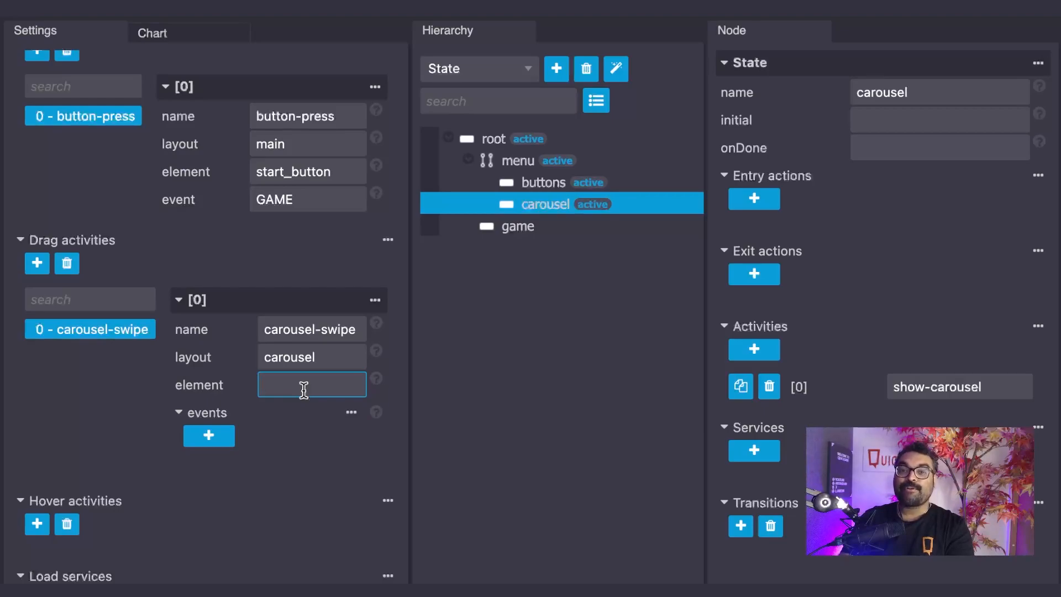
pyautogui.write('grid')
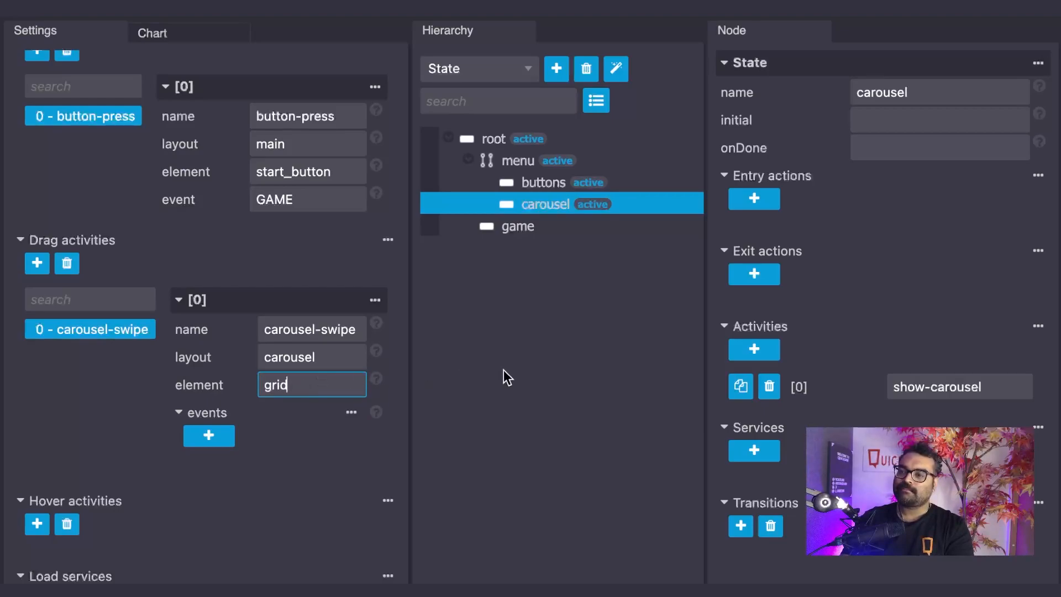
pyautogui.click(503, 370)
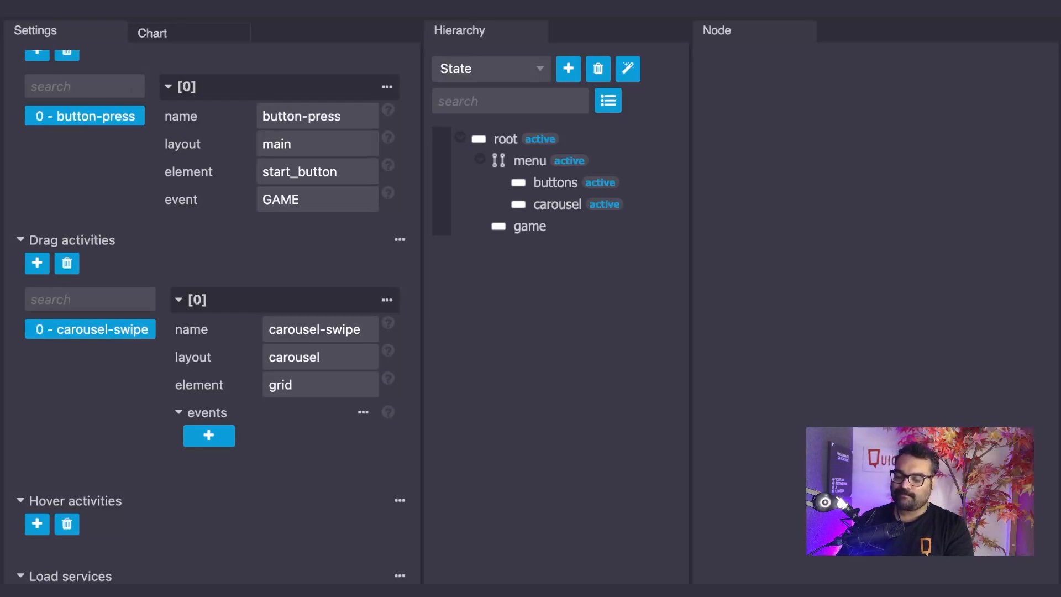
# Add carousel-swipe as a second activity on the carousel state.
pyautogui.click(557, 212)
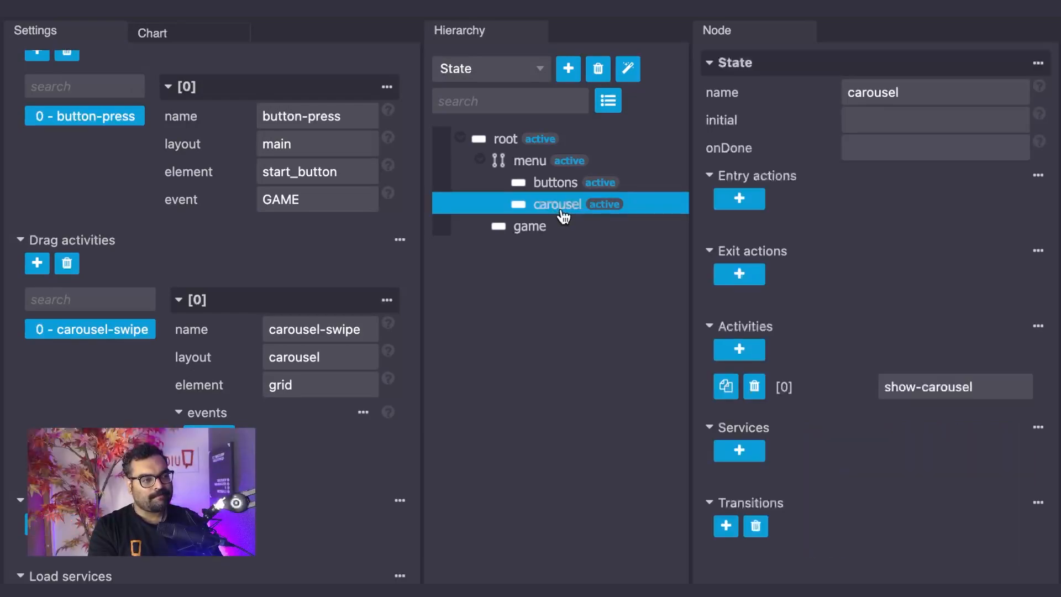
pyautogui.click(749, 351)
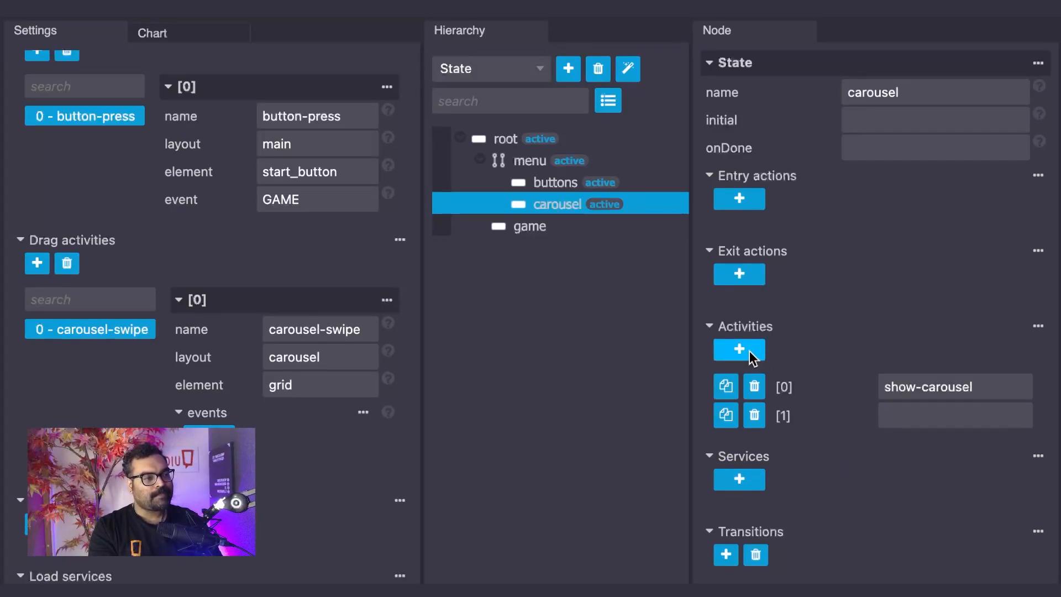
pyautogui.click(896, 423)
pyautogui.write('carousel')
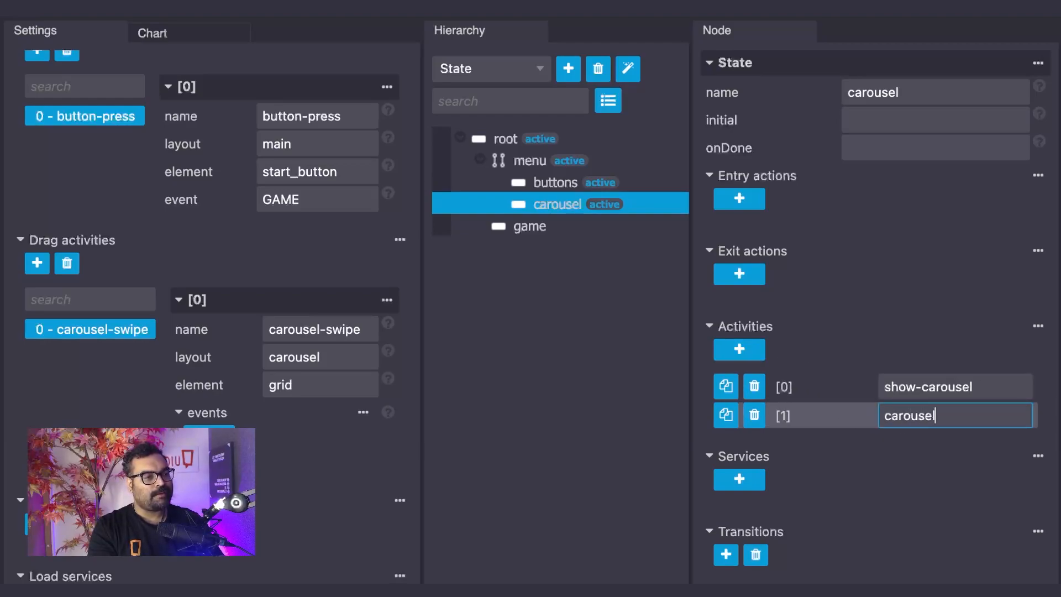
pyautogui.write('-swipe')
pyautogui.click(904, 443)
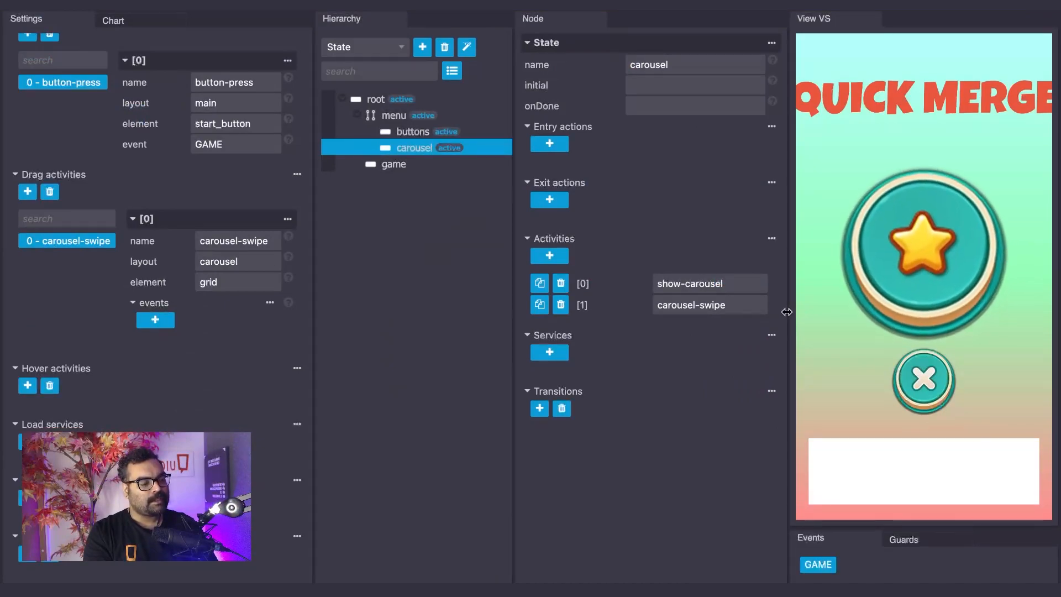
# Test swiping the carousel in a widened game preview and trigger the GAME event.
pyautogui.moveTo(787, 312); pyautogui.dragTo(749, 311)
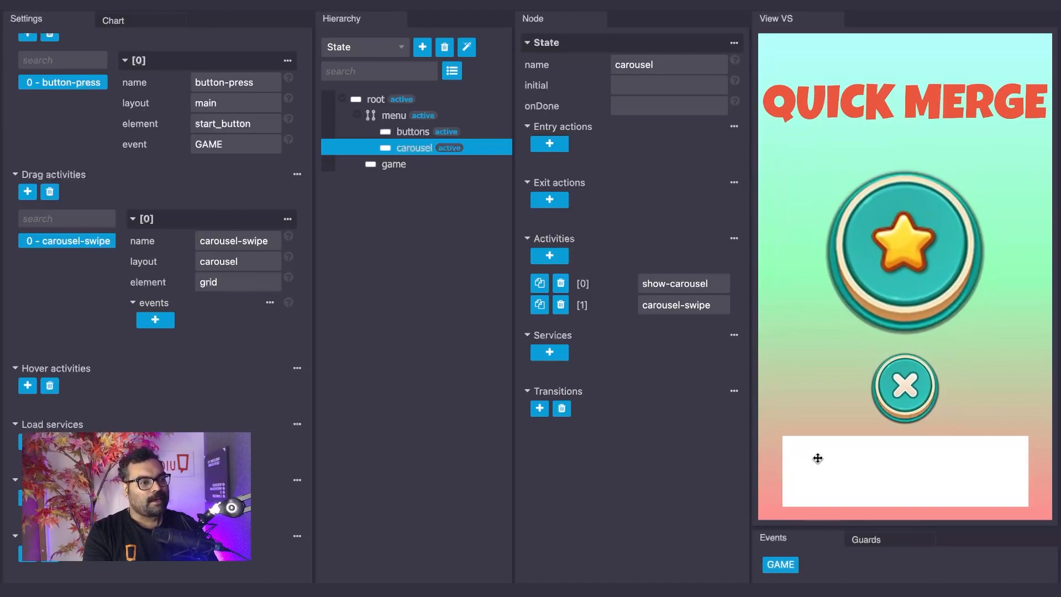
pyautogui.moveTo(947, 459); pyautogui.dragTo(874, 483)
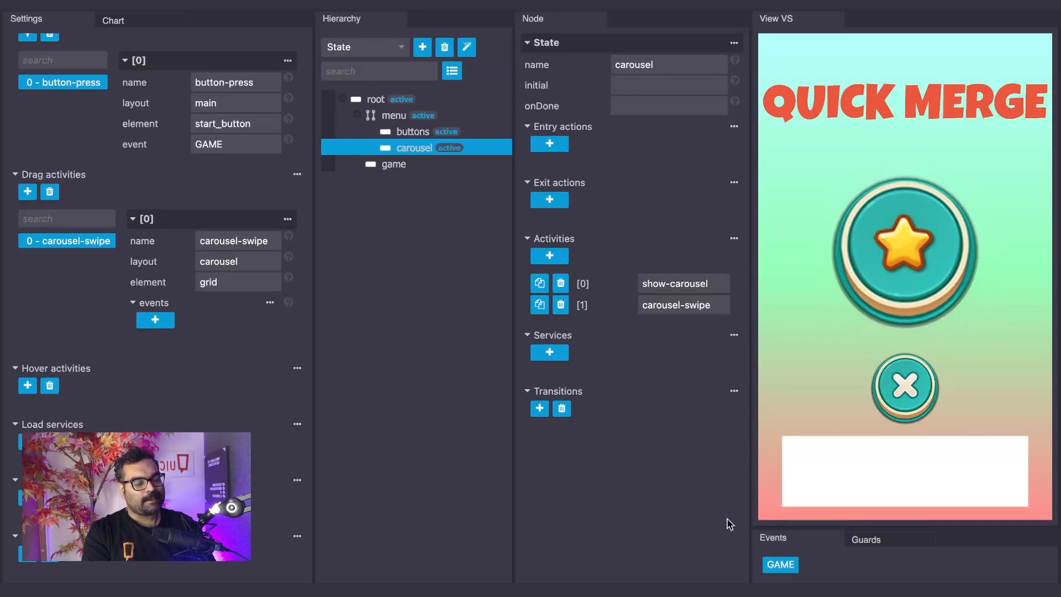
pyautogui.click(776, 566)
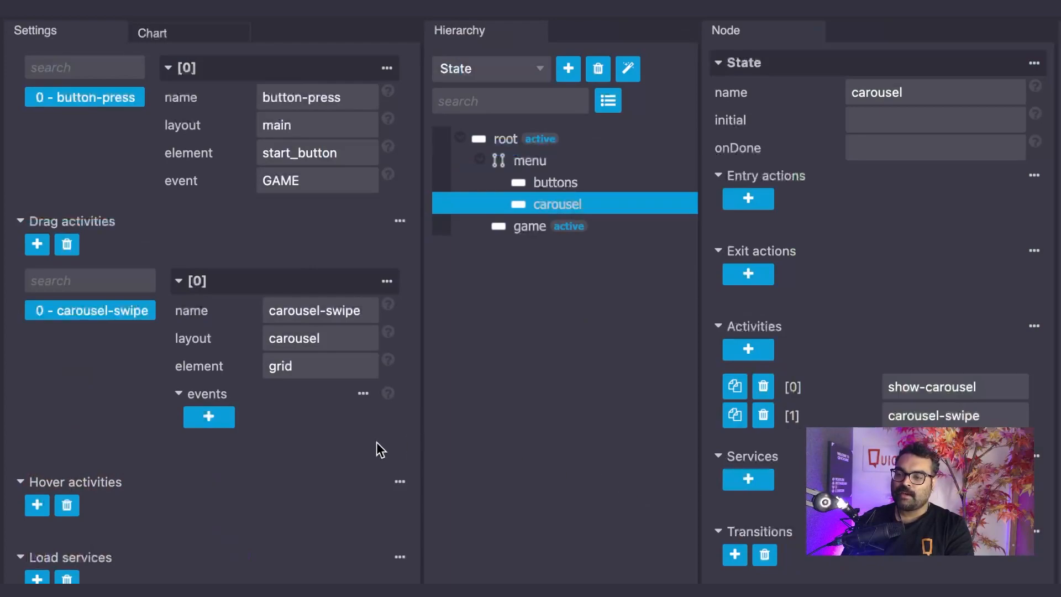
# Add a second drag activity named sprite-drag with layout main and element mascot.
pyautogui.click(37, 247)
pyautogui.click(312, 307)
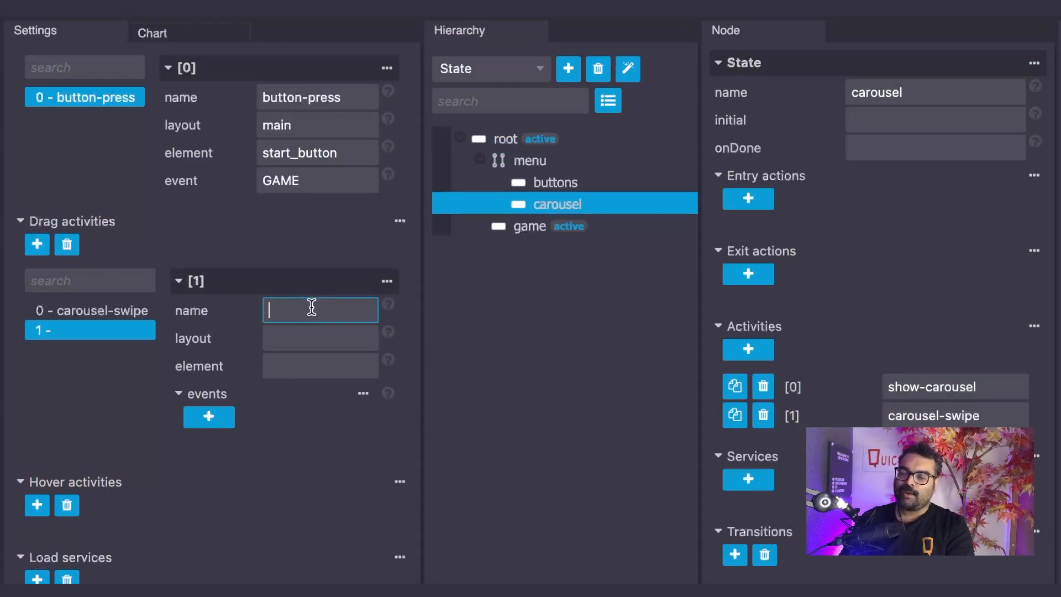
pyautogui.write('sprite-drag')
pyautogui.click(301, 340)
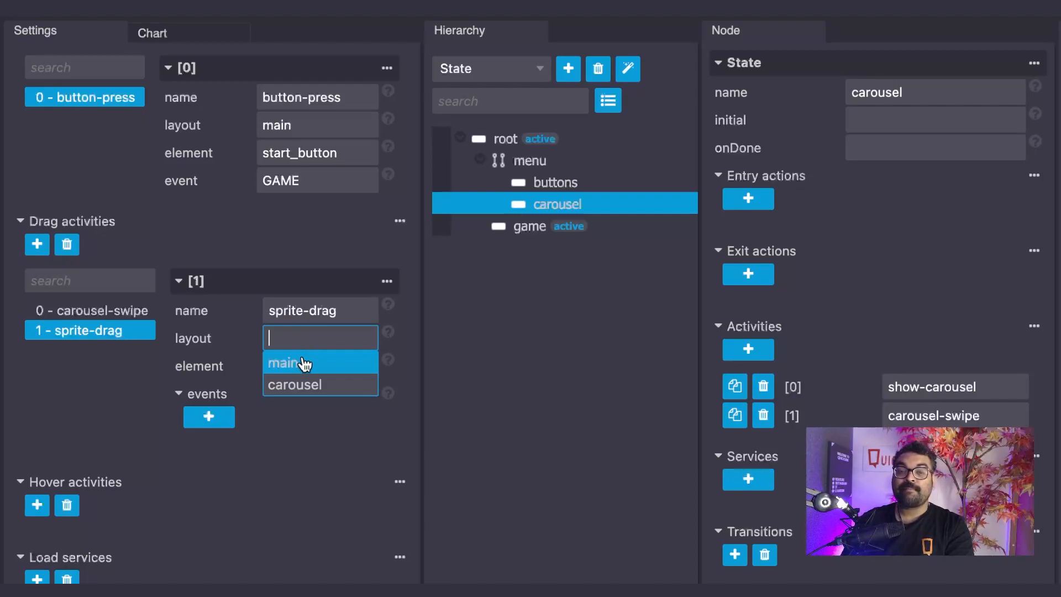
pyautogui.click(304, 363)
pyautogui.click(301, 356)
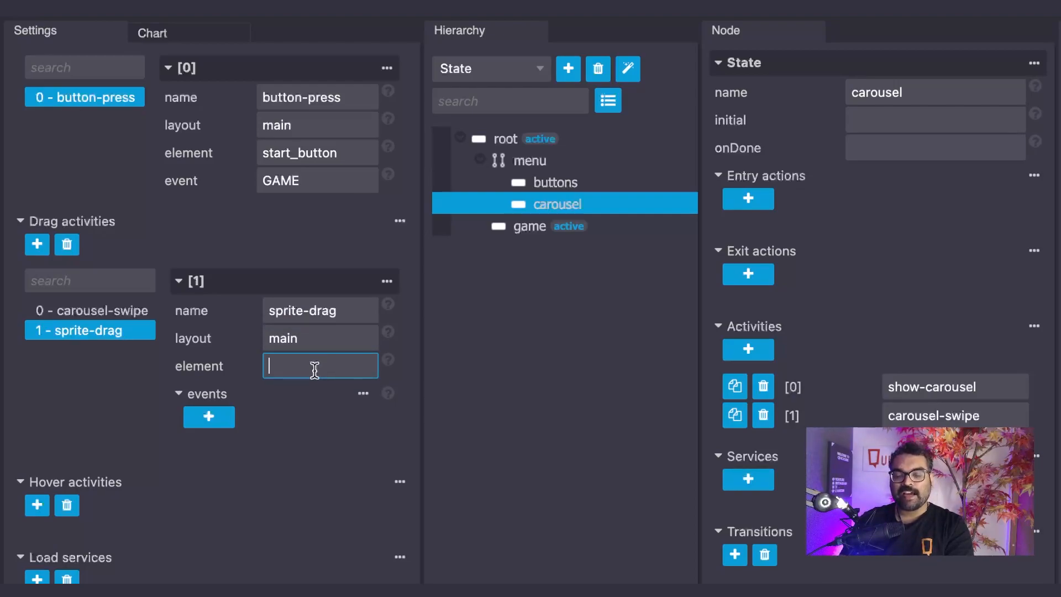
pyautogui.write('mascot')
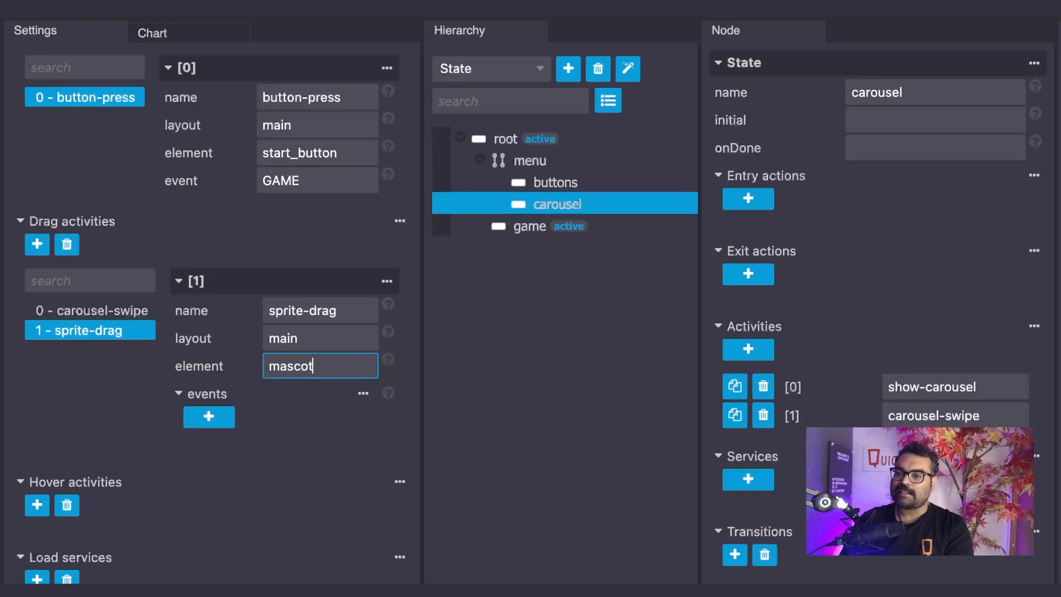
pyautogui.click(466, 360)
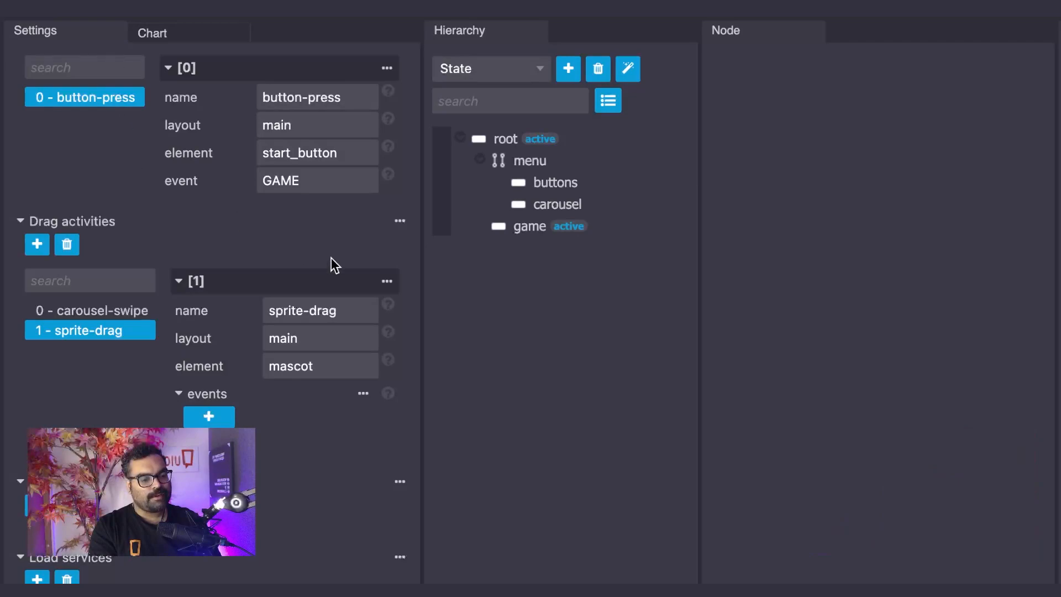
# Add a child state named mascot under the game state.
pyautogui.click(521, 231)
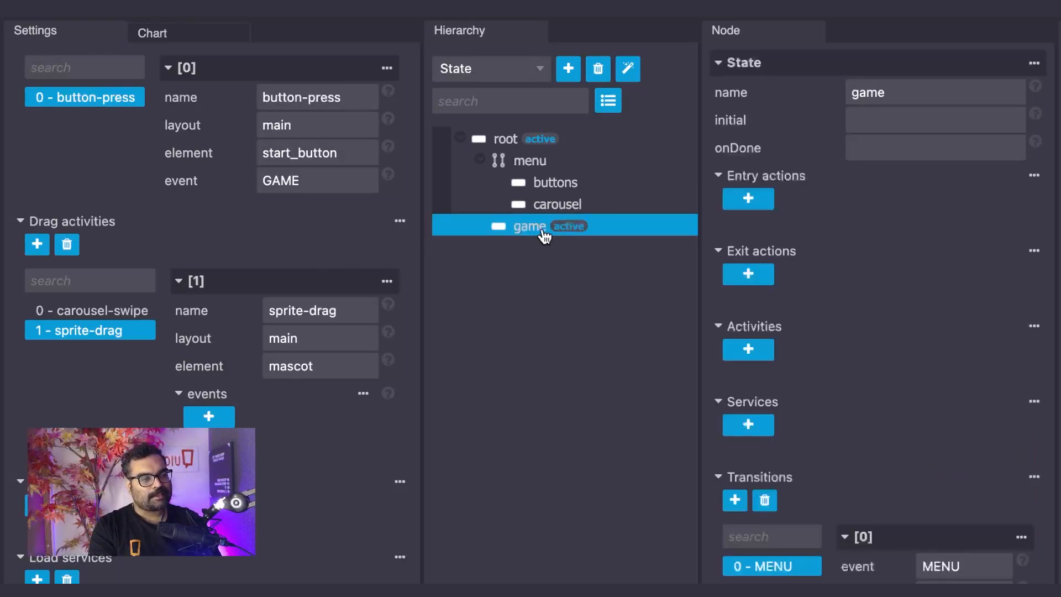
pyautogui.click(568, 68)
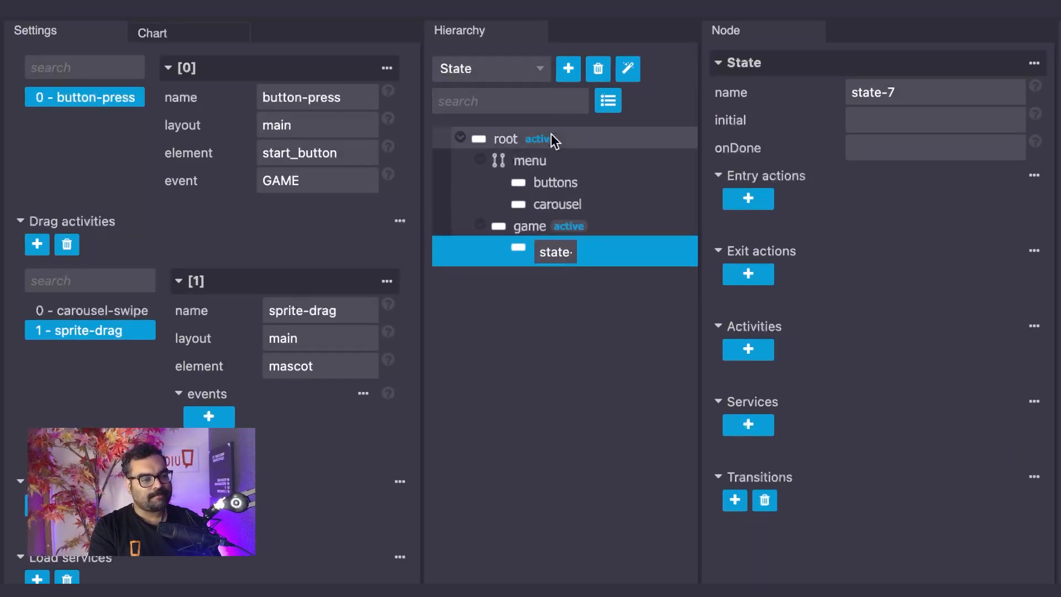
pyautogui.doubleClick(555, 255)
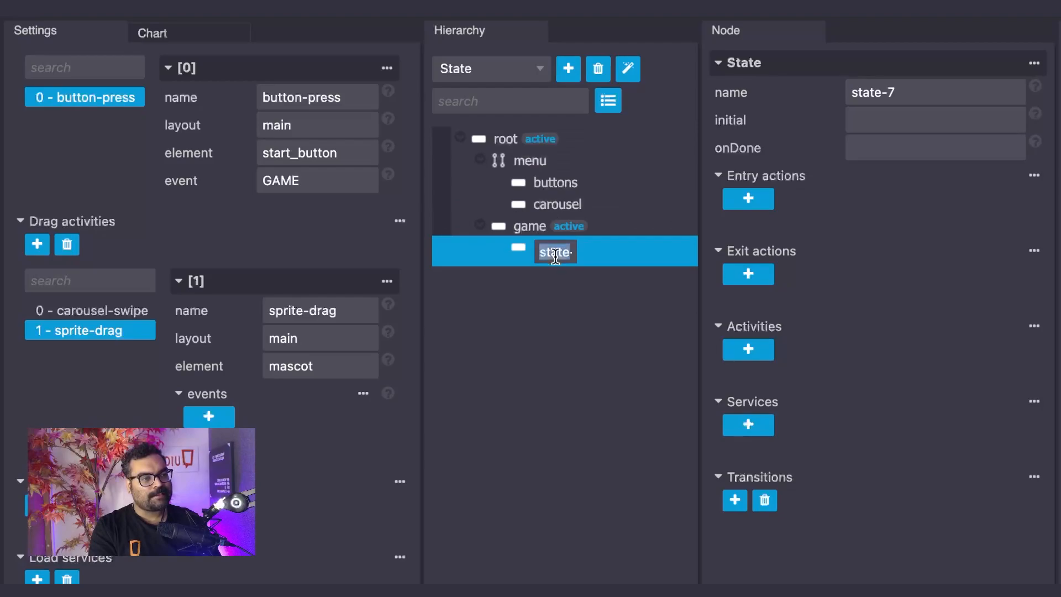
pyautogui.write('mascot')
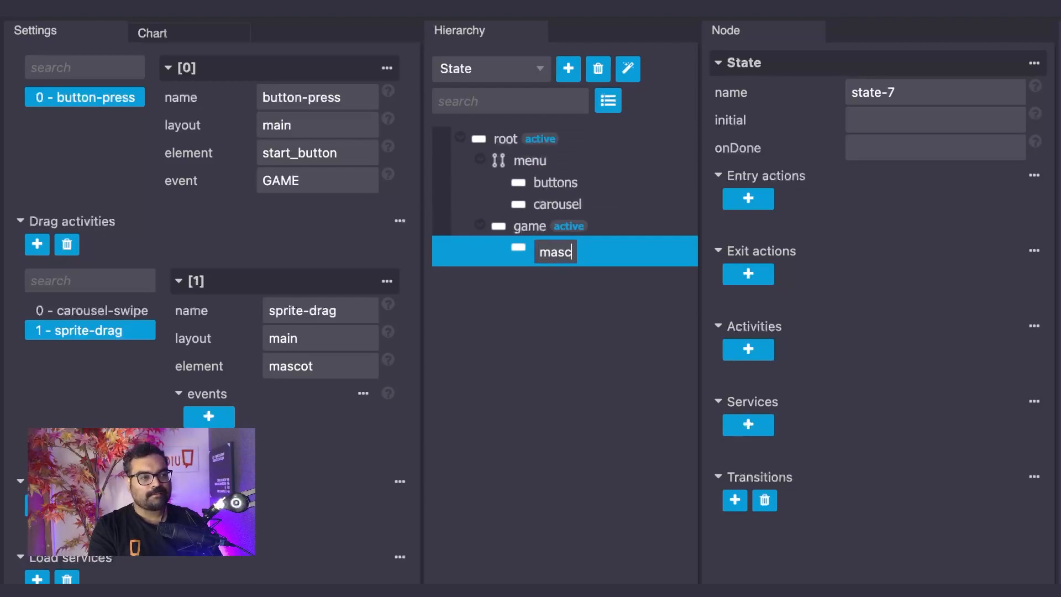
pyautogui.press('Return')
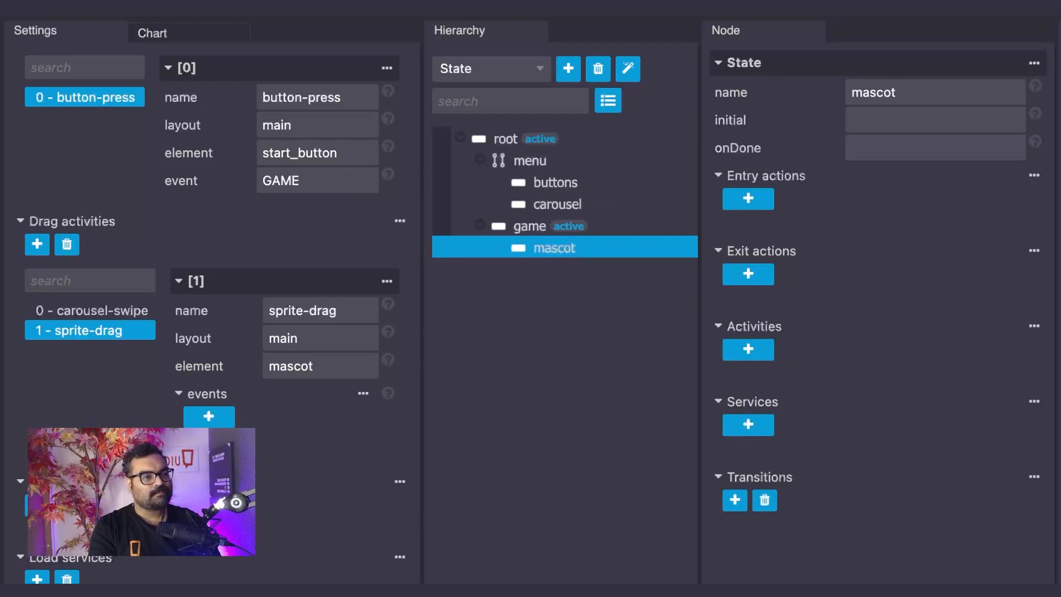
# Set the game state's initial state to mascot.
pyautogui.click(530, 228)
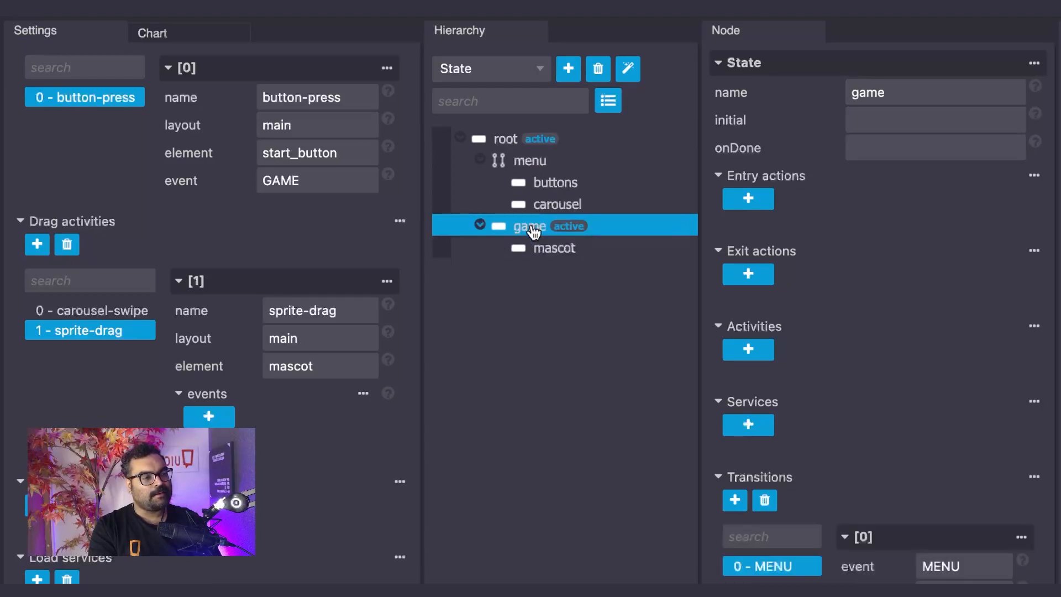
pyautogui.click(873, 120)
pyautogui.write('masco')
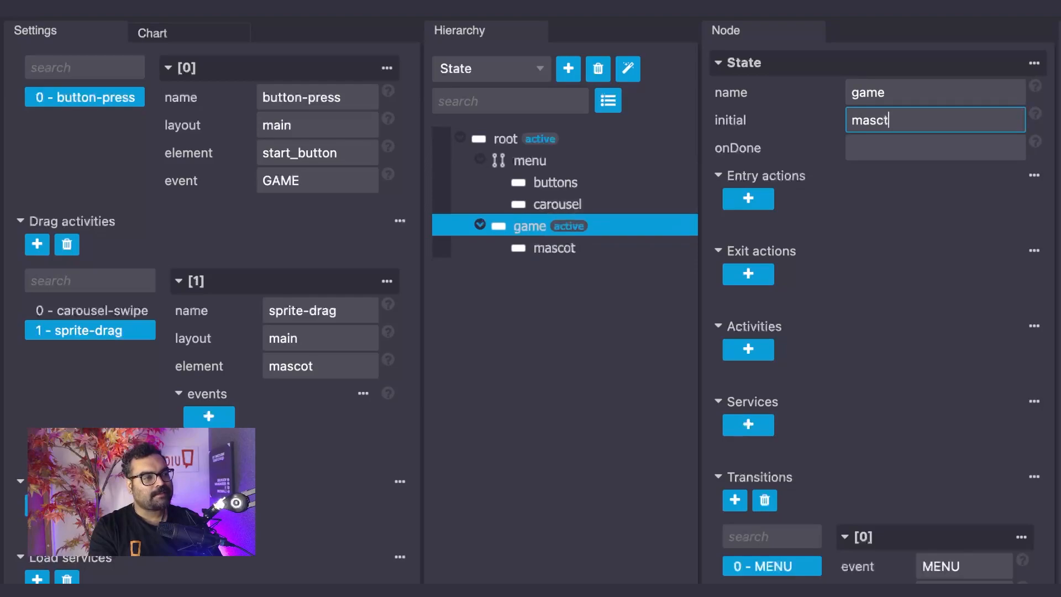
pyautogui.click(880, 197)
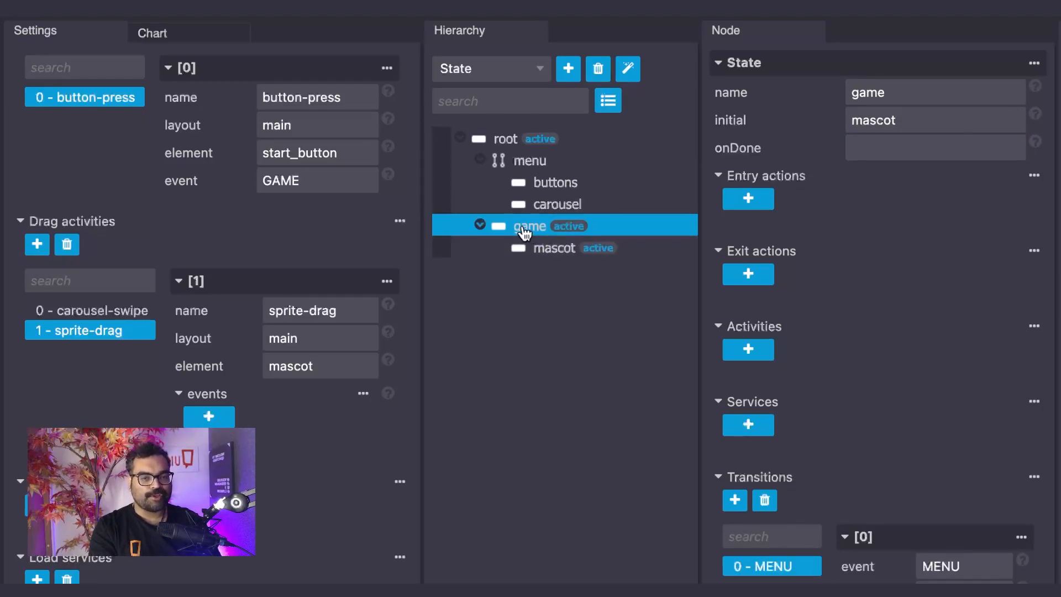
# Add sprite-drag as an activity on the mascot state.
pyautogui.click(551, 252)
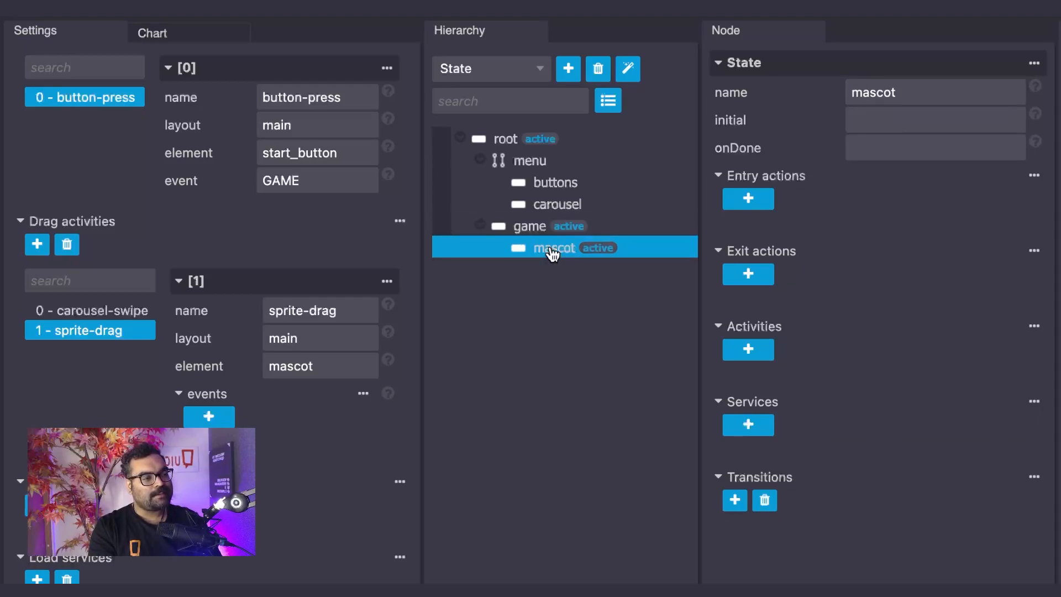
pyautogui.click(754, 347)
pyautogui.click(929, 383)
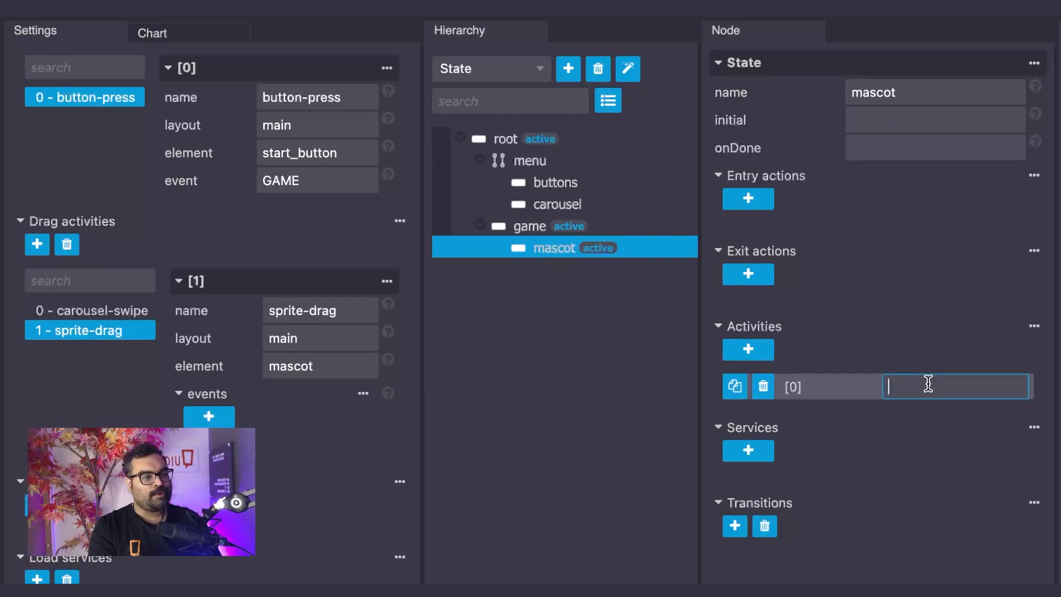
pyautogui.write('sprite-drag')
pyautogui.click(924, 421)
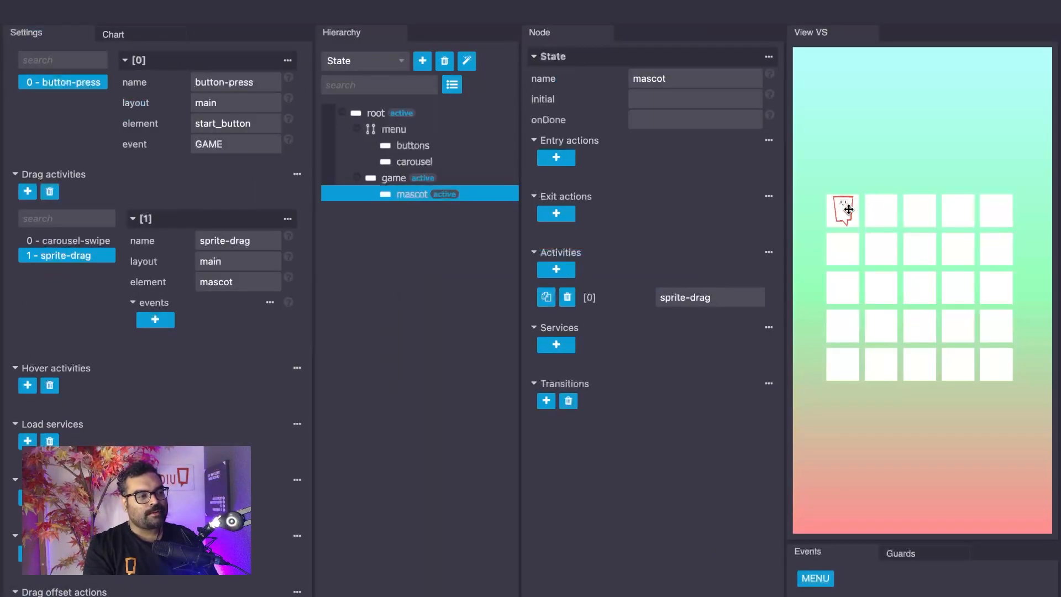
# Test dragging the mascot sprite between grid cells in the game preview.
pyautogui.moveTo(844, 213); pyautogui.dragTo(888, 290)
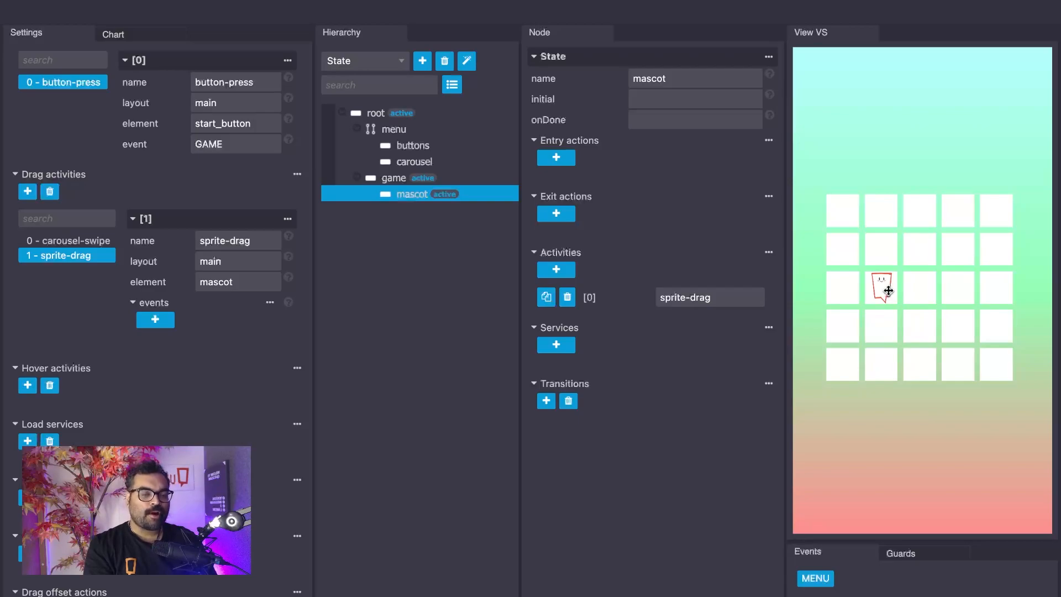
pyautogui.moveTo(888, 291); pyautogui.dragTo(884, 289)
pyautogui.moveTo(905, 262); pyautogui.dragTo(884, 234)
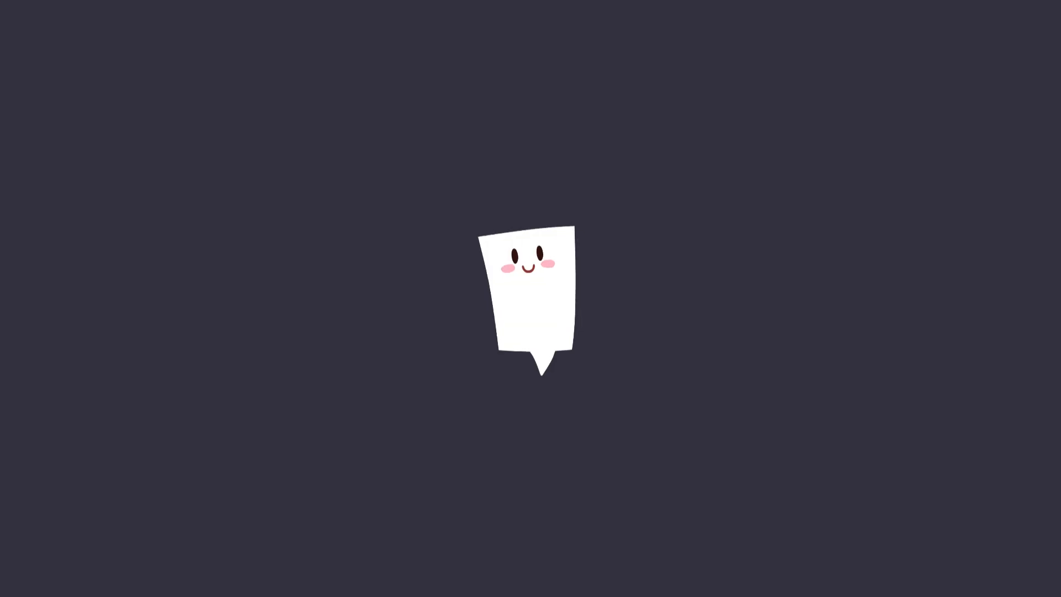